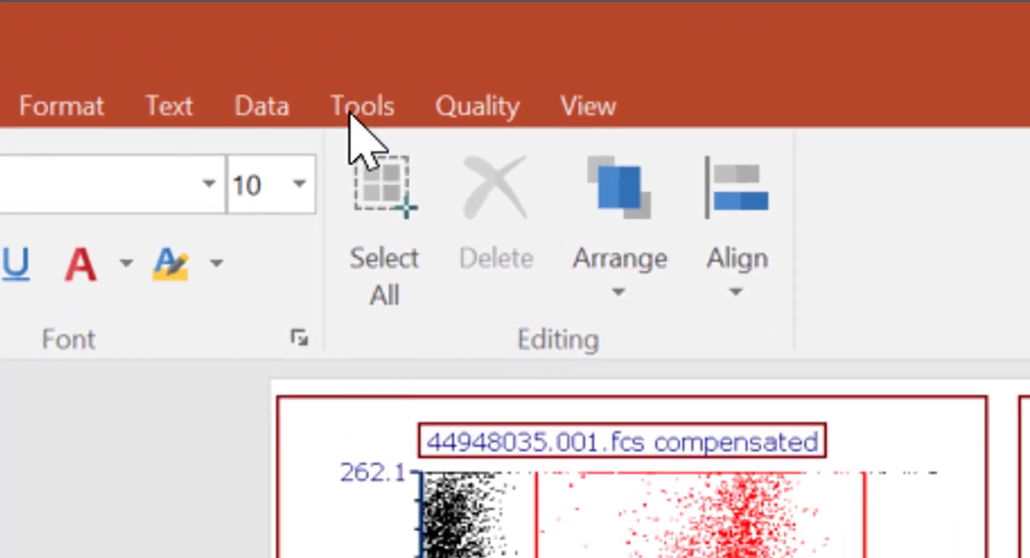
# Add a New TSNE transformation from the Tools Transformations panel
pyautogui.click(315, 72)
pyautogui.click(789, 241)
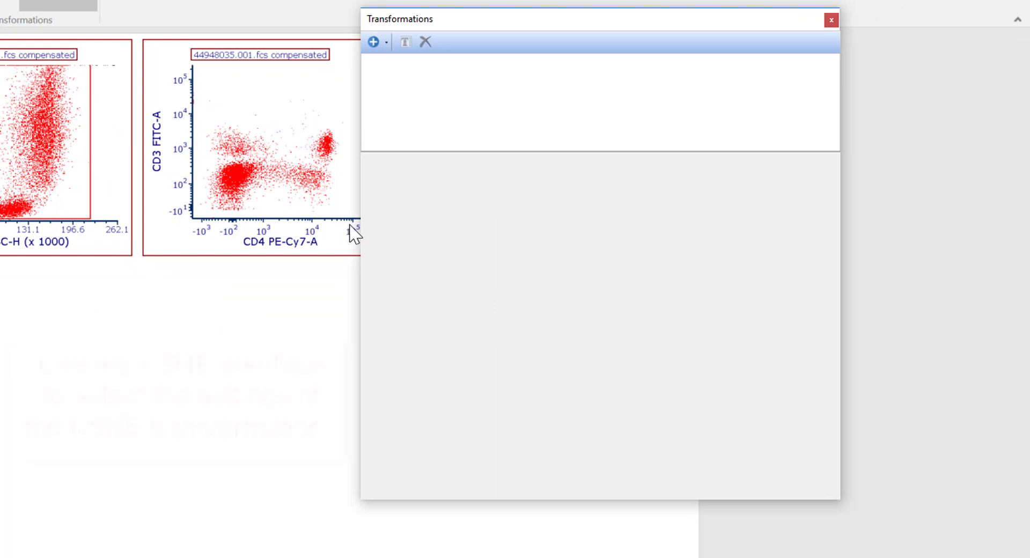
pyautogui.click(386, 42)
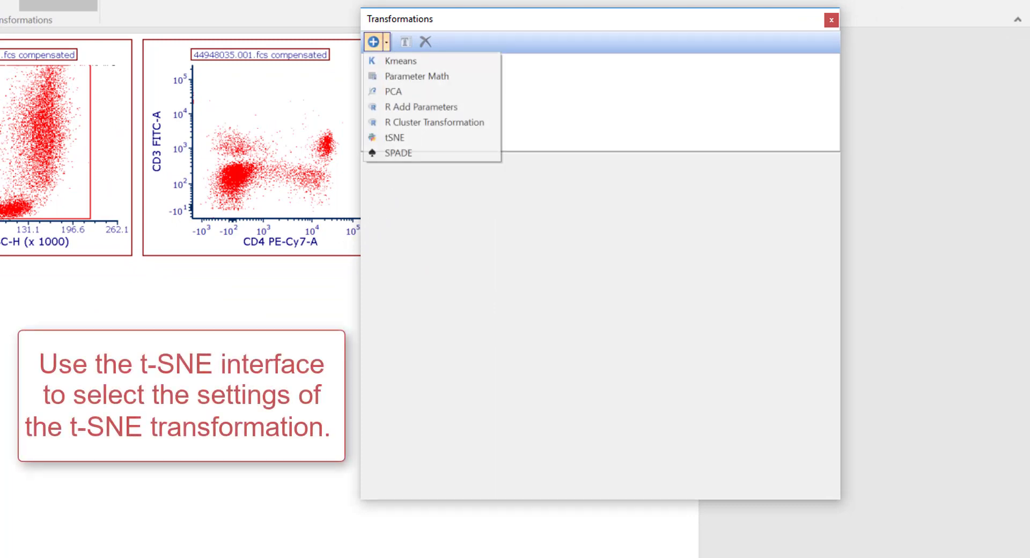
pyautogui.click(410, 136)
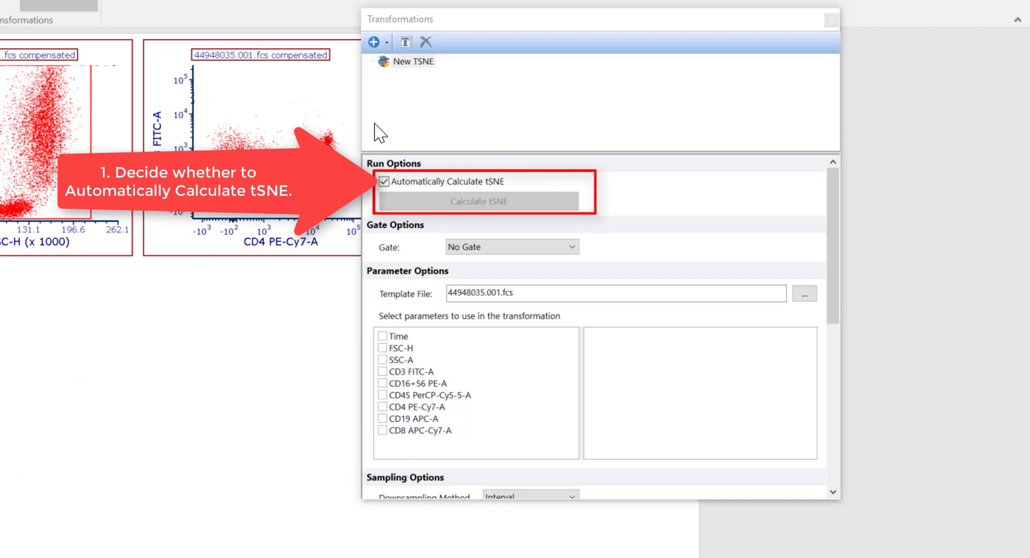
# Set the tSNE gate to Gate 1 and include CD3, CD16+56, CD45, CD4, CD19 and CD8
pyautogui.click(517, 247)
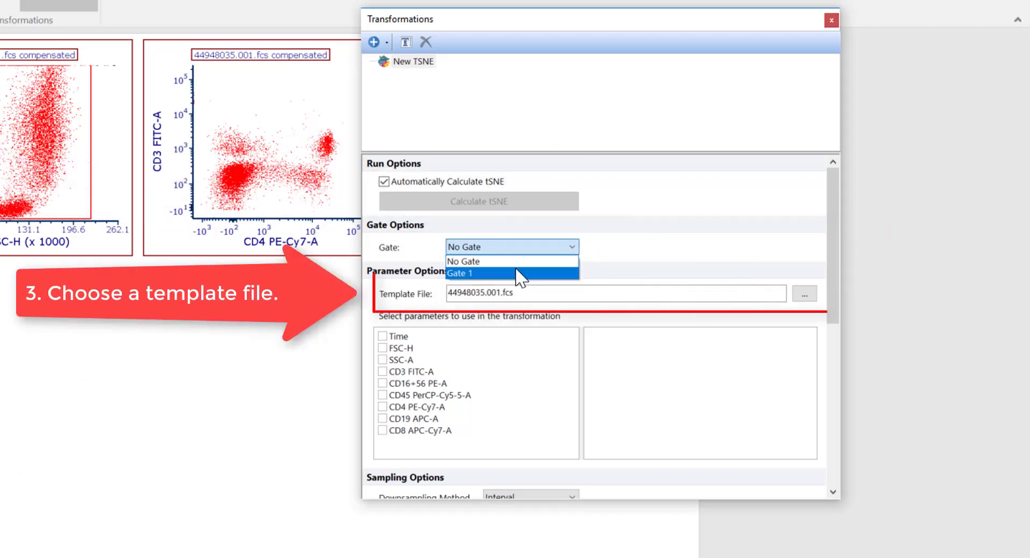
pyautogui.click(517, 274)
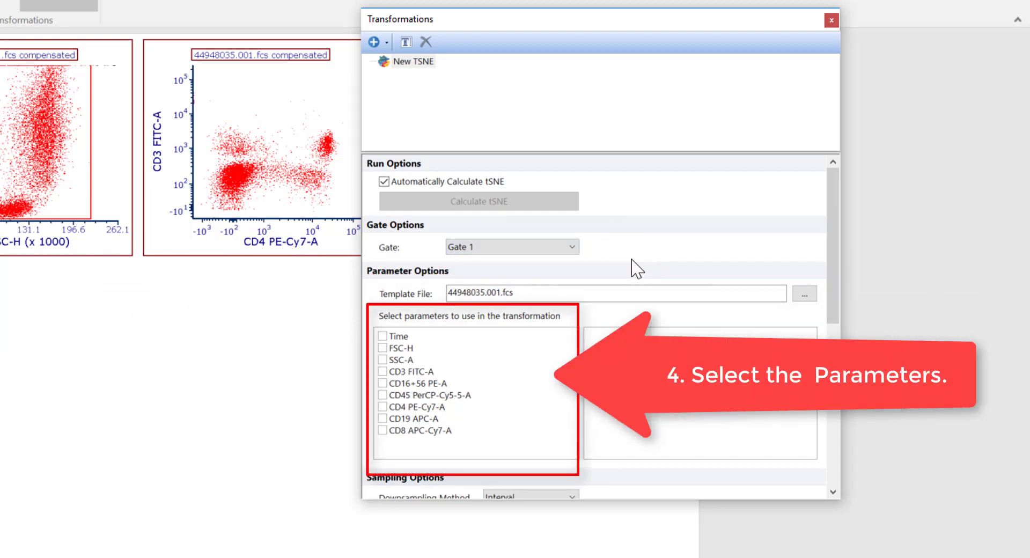
pyautogui.click(383, 371)
pyautogui.click(382, 383)
pyautogui.click(383, 395)
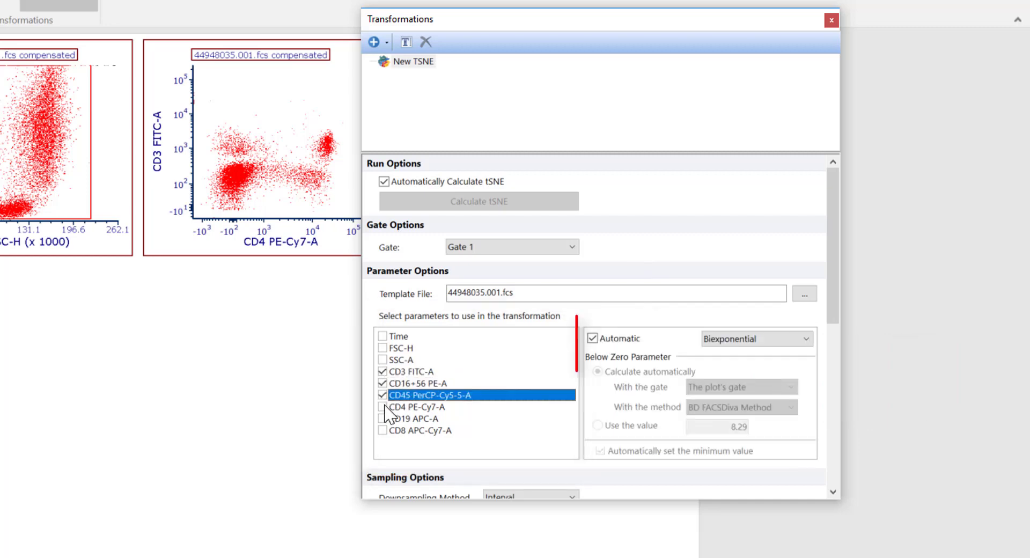
pyautogui.click(383, 406)
pyautogui.click(383, 419)
pyautogui.click(382, 430)
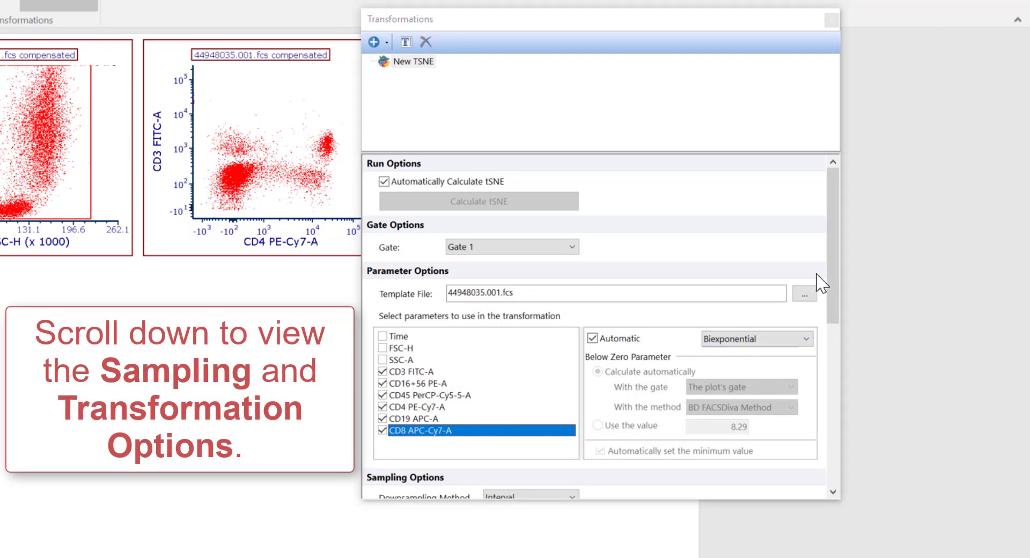
# Change the tSNE Sample Size under Sampling Options to 1000
pyautogui.moveTo(827, 245); pyautogui.dragTo(829, 366)
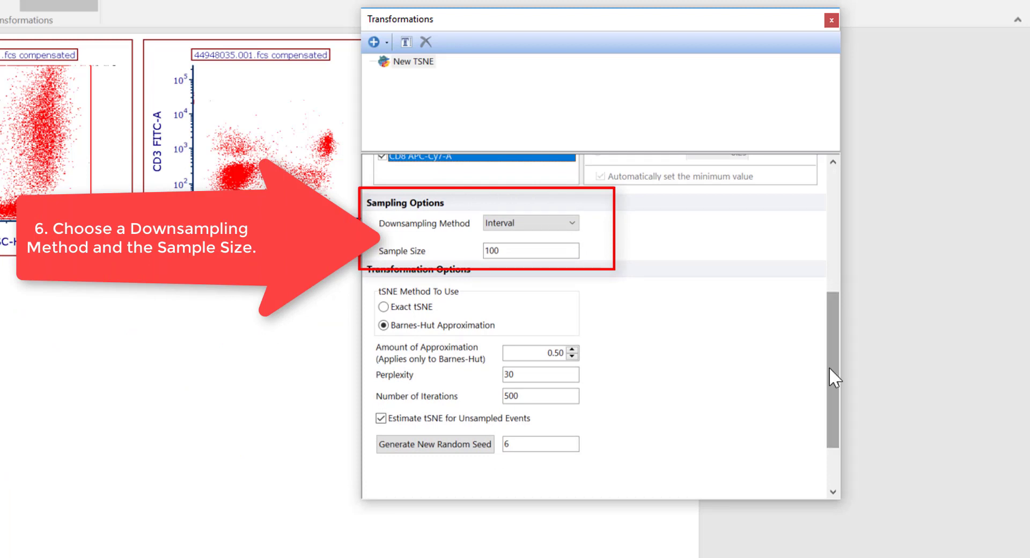
pyautogui.click(543, 248)
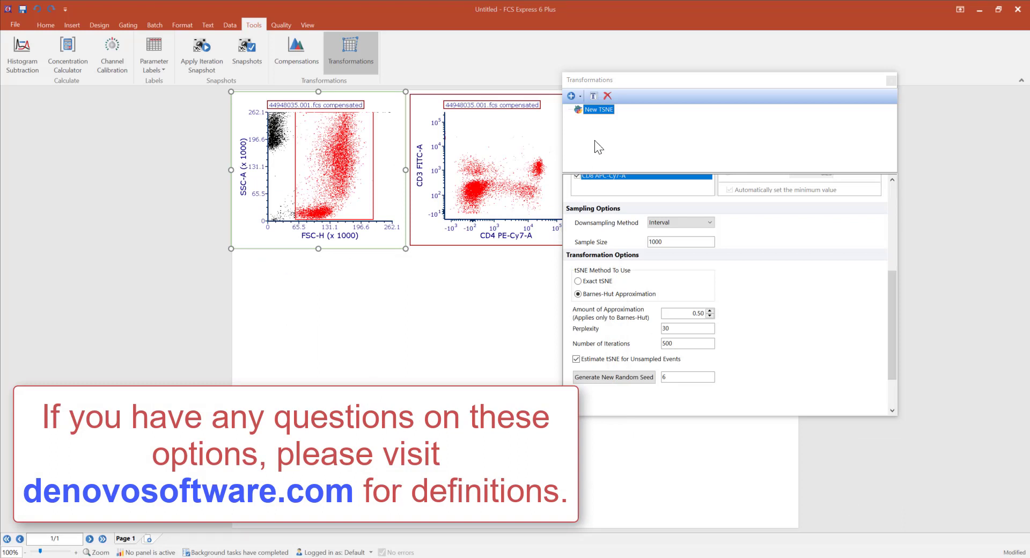
# Apply New TSNE to the FSC/SSC plot and drag its gate out into a tSNE-mapped plot below
pyautogui.moveTo(596, 107); pyautogui.dragTo(327, 153)
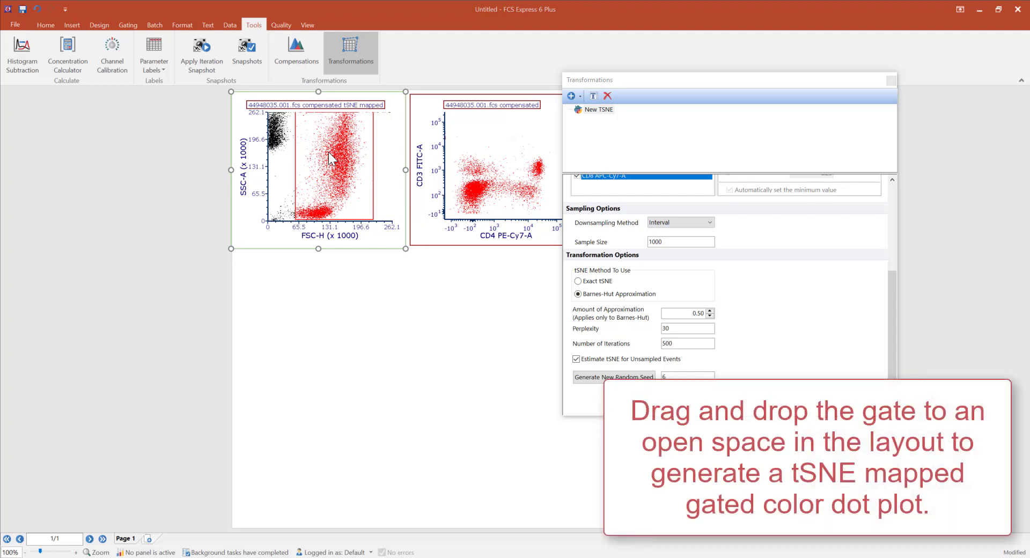
pyautogui.moveTo(332, 153); pyautogui.dragTo(334, 312)
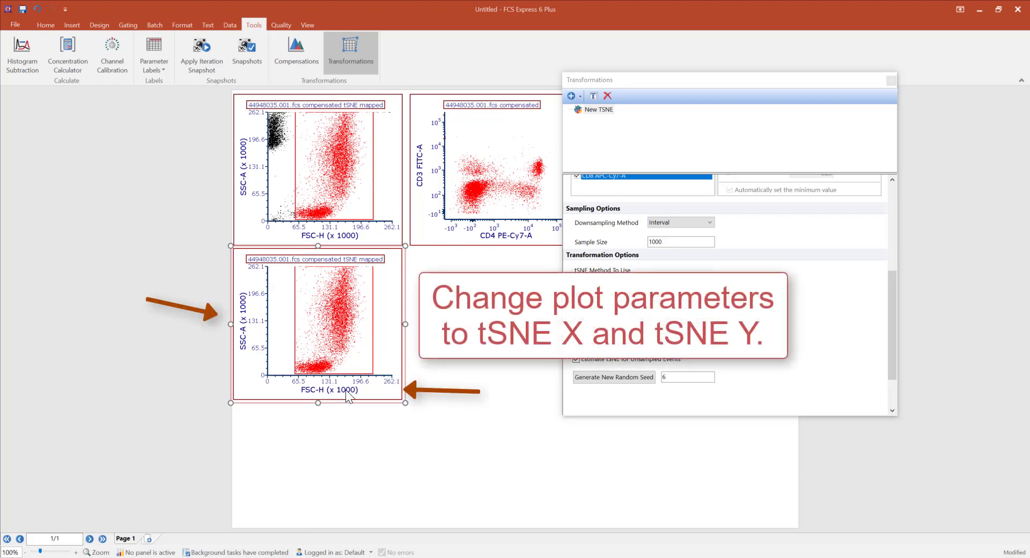
# Set the lower plot's x-axis to tSNE X and y-axis to tSNE Y
pyautogui.click(329, 389)
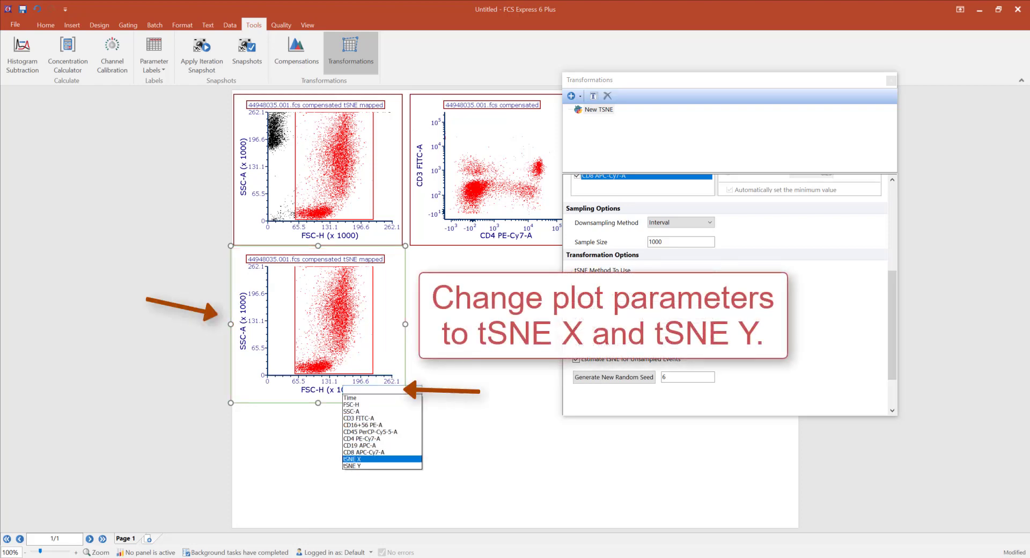
pyautogui.click(352, 459)
pyautogui.click(241, 330)
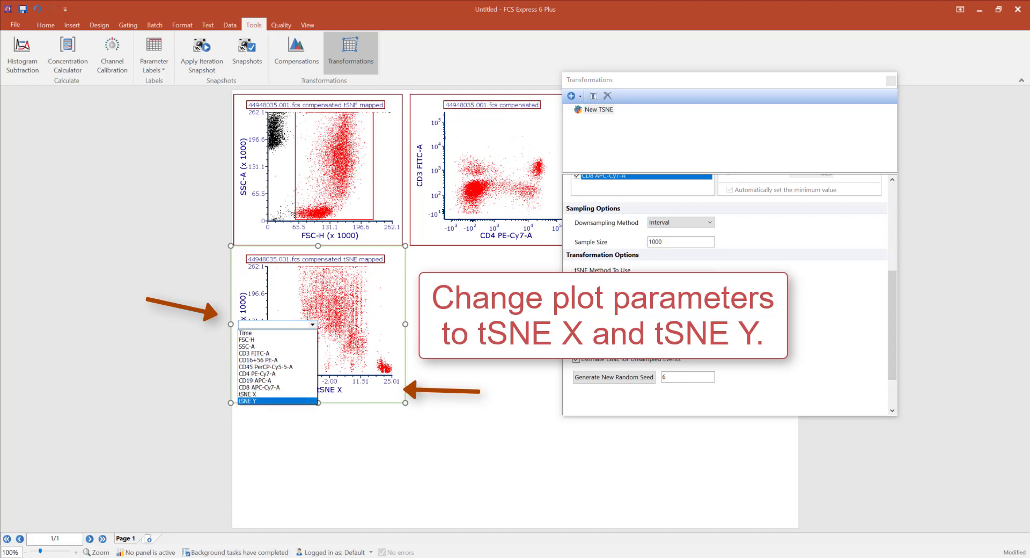
pyautogui.click(258, 404)
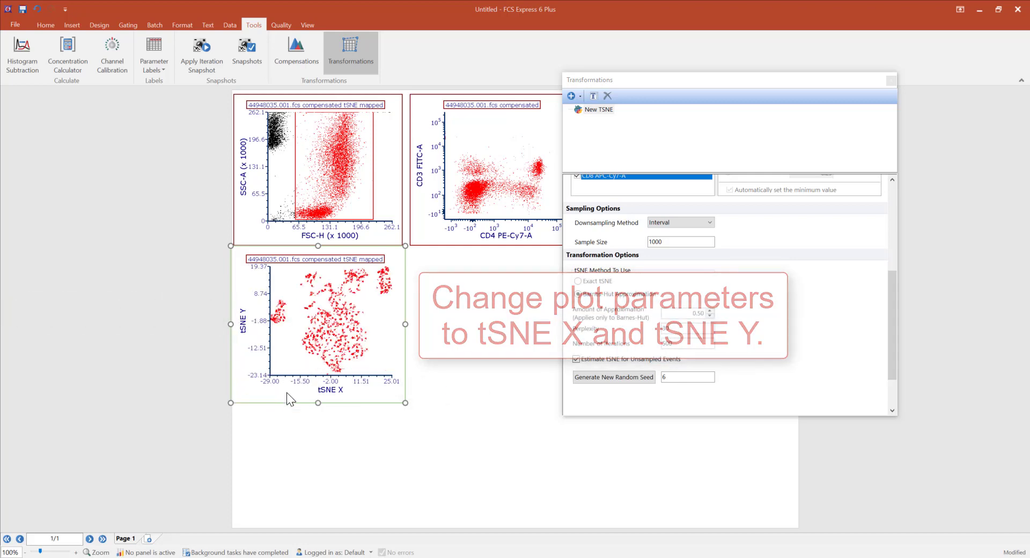
pyautogui.click(304, 460)
# Apply the New TSNE overlay to the CD3 vs CD4 plot, then select the tSNE X/Y plot
pyautogui.click(599, 110)
pyautogui.rightClick(523, 137)
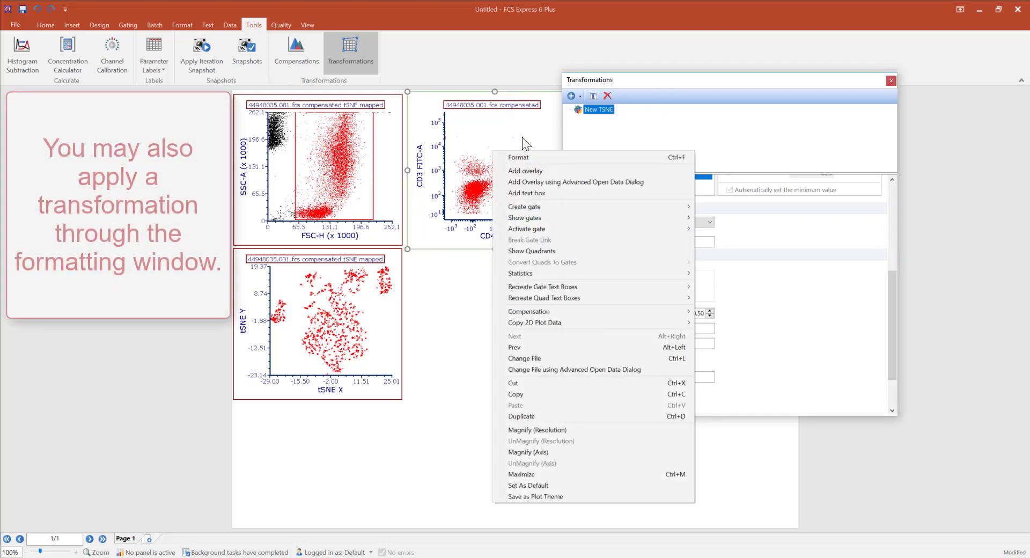
pyautogui.click(531, 157)
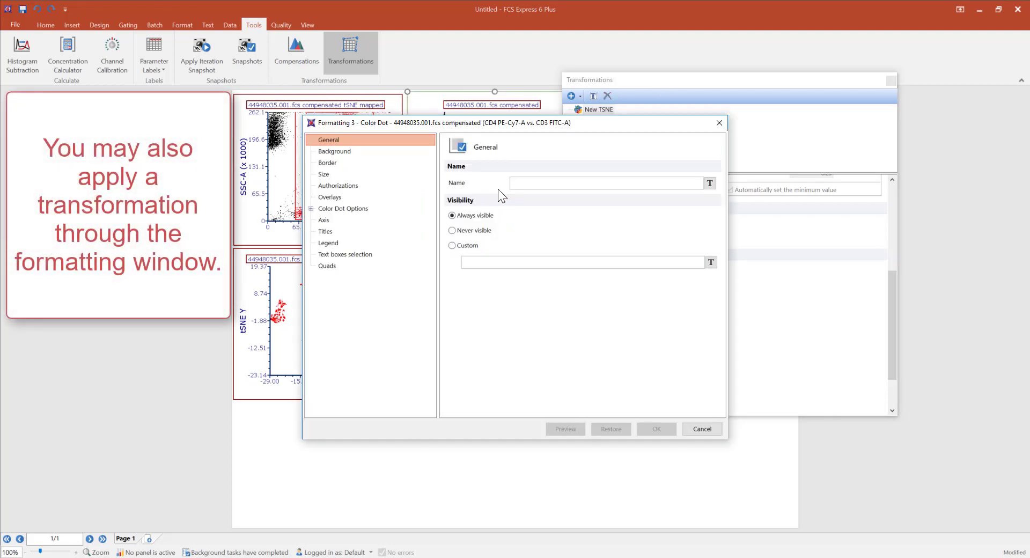
pyautogui.click(389, 197)
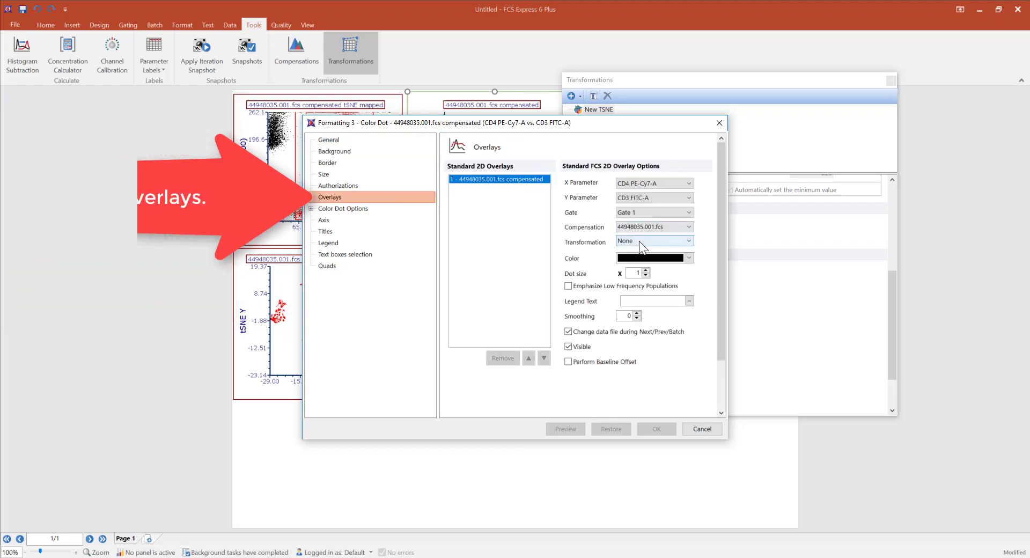
pyautogui.click(639, 241)
pyautogui.click(644, 258)
pyautogui.click(658, 430)
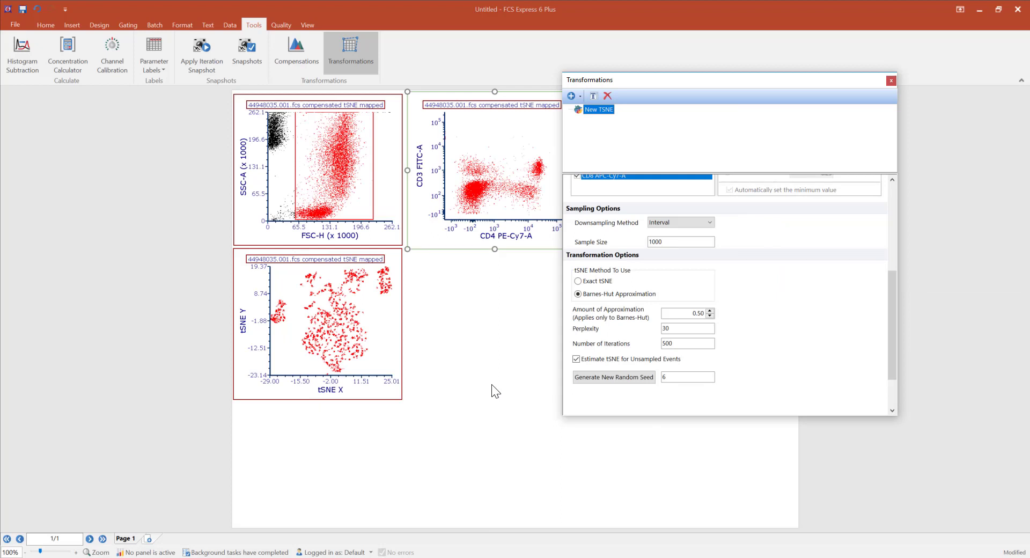
pyautogui.click(400, 376)
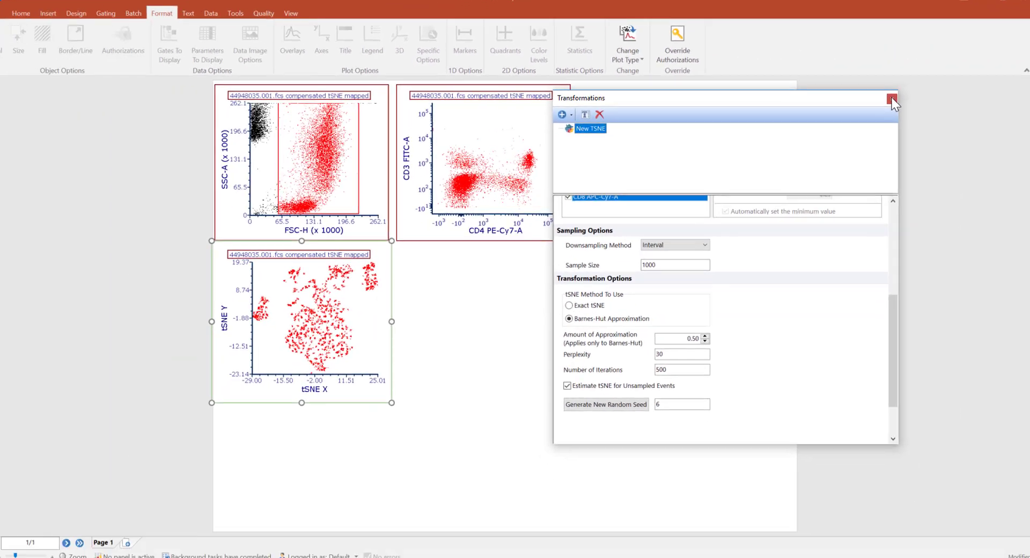
# Close the Transformations window, keeping New TSNE
pyautogui.click(892, 98)
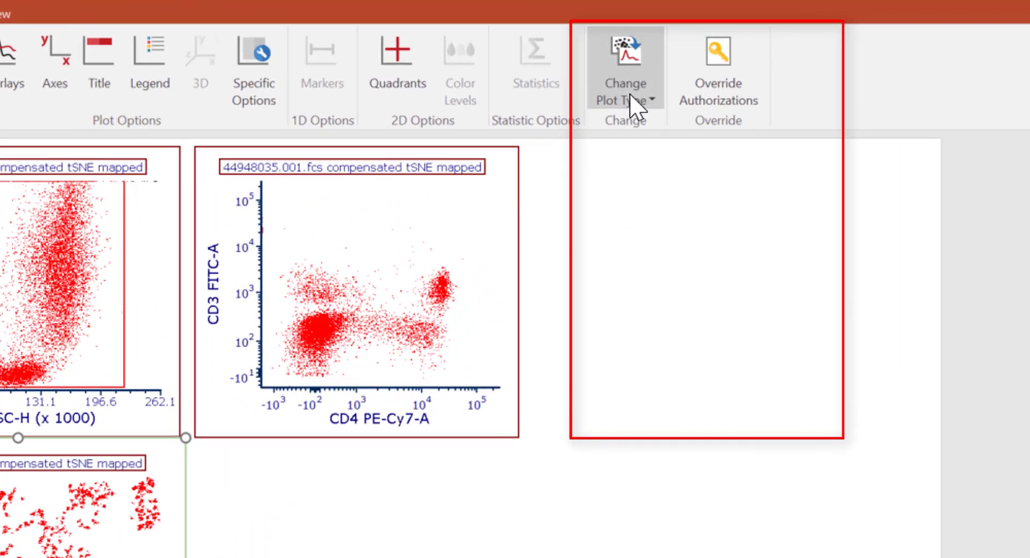
# Change the tSNE X vs tSNE Y plot type to Density
pyautogui.click(637, 105)
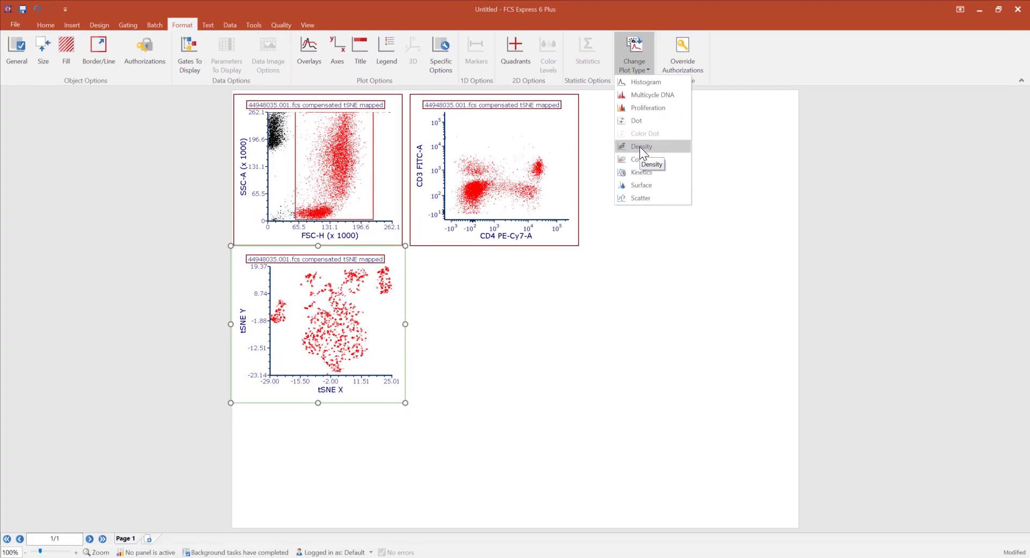
pyautogui.click(641, 147)
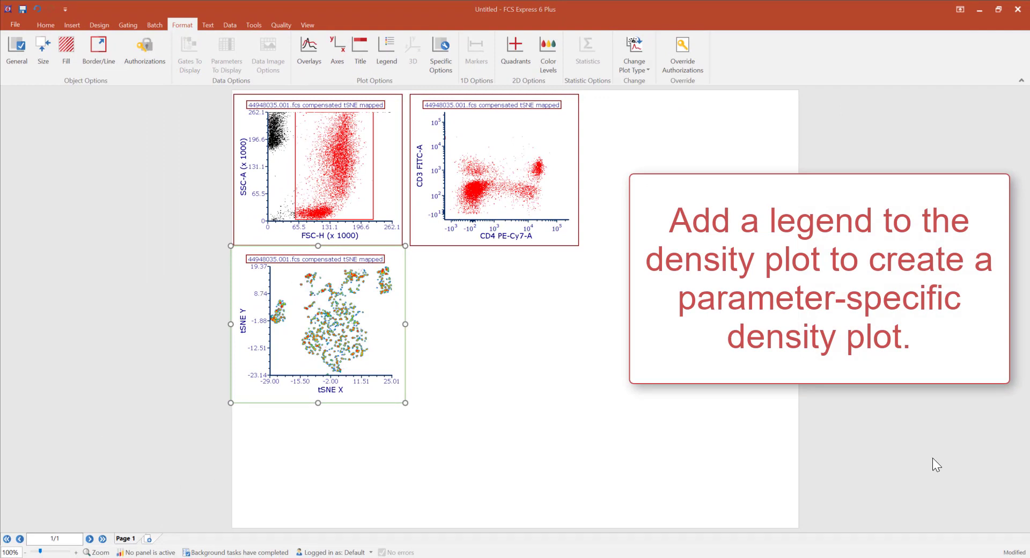
# Make the tSNE density plot's legend visible in its Format Legend settings
pyautogui.rightClick(279, 310)
pyautogui.click(314, 223)
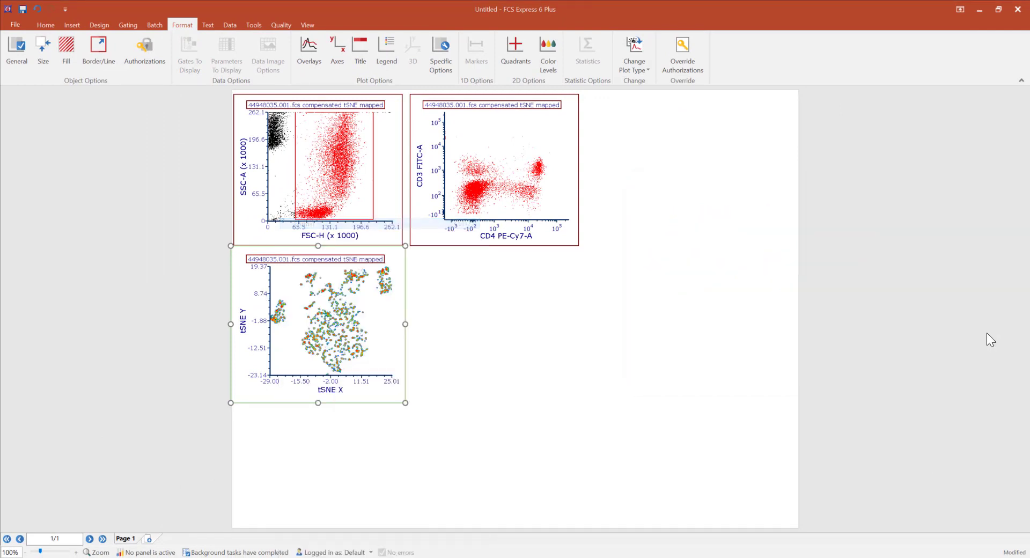
pyautogui.click(327, 243)
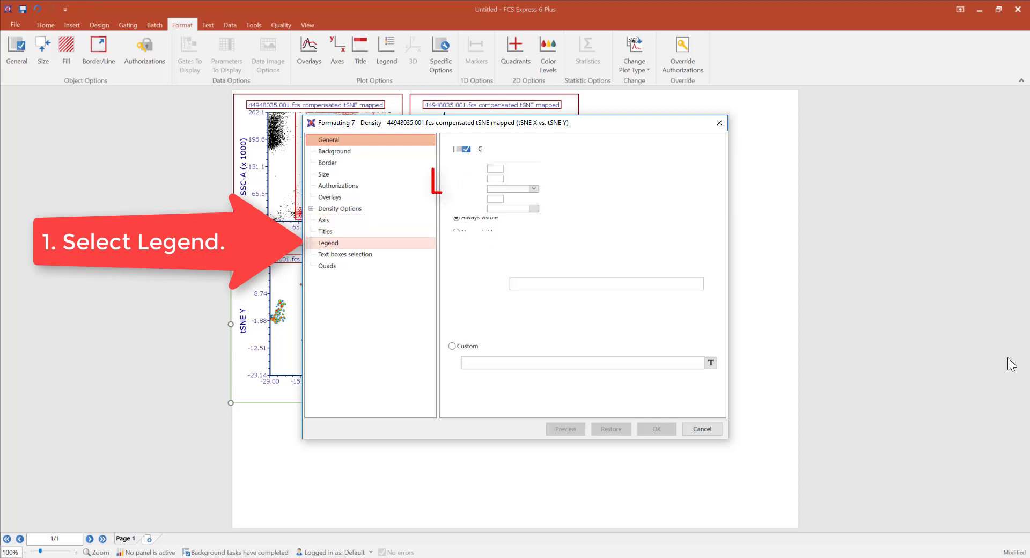
pyautogui.click(452, 182)
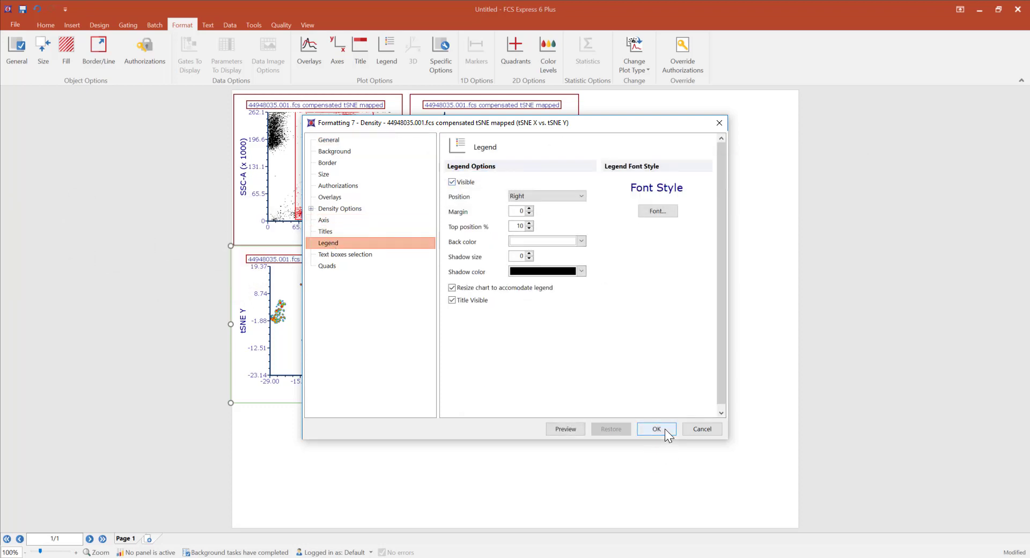
pyautogui.press('Return')
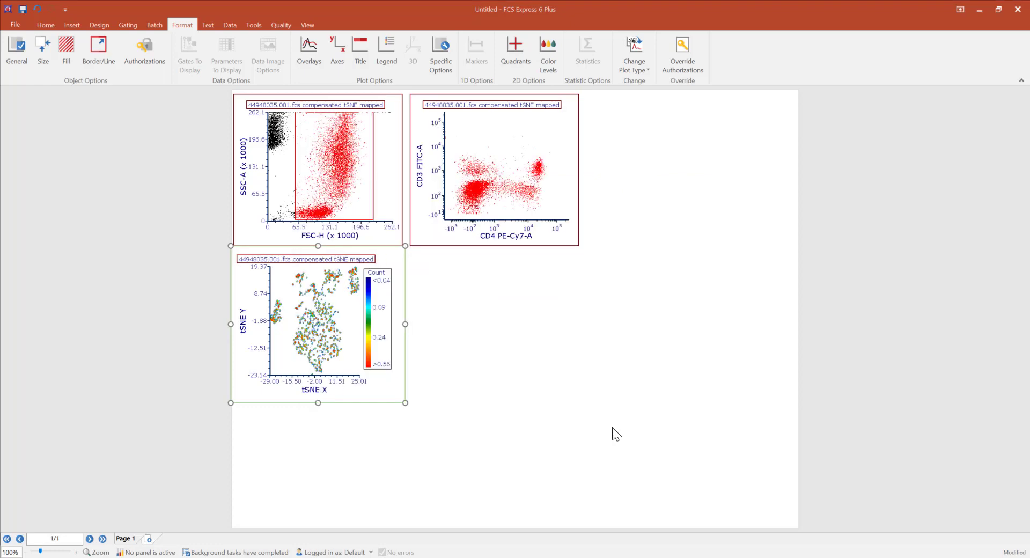
# Switch the legend parameter to CD3 FITC-A and widen the tSNE plot to the right
pyautogui.click(379, 275)
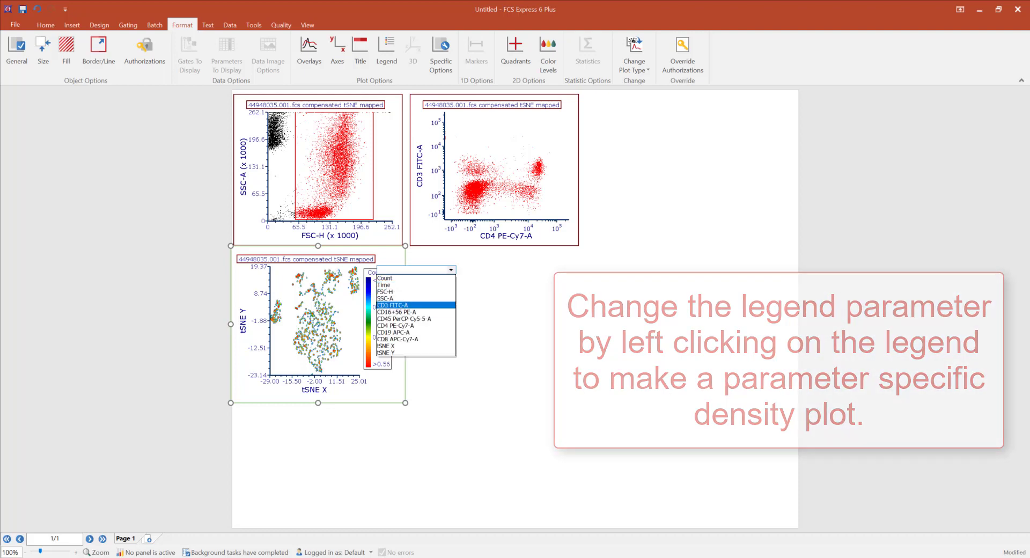
pyautogui.click(392, 305)
pyautogui.moveTo(405, 324); pyautogui.dragTo(471, 325)
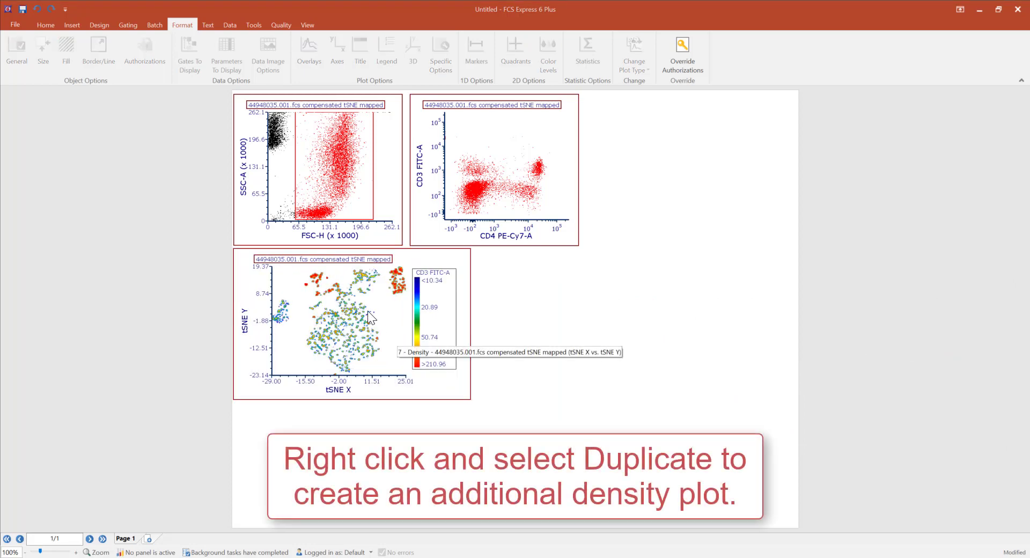
# Duplicate the tSNE density plot, place the copy to its right, and colour it by CD4 PE-Cy7-A
pyautogui.rightClick(348, 330)
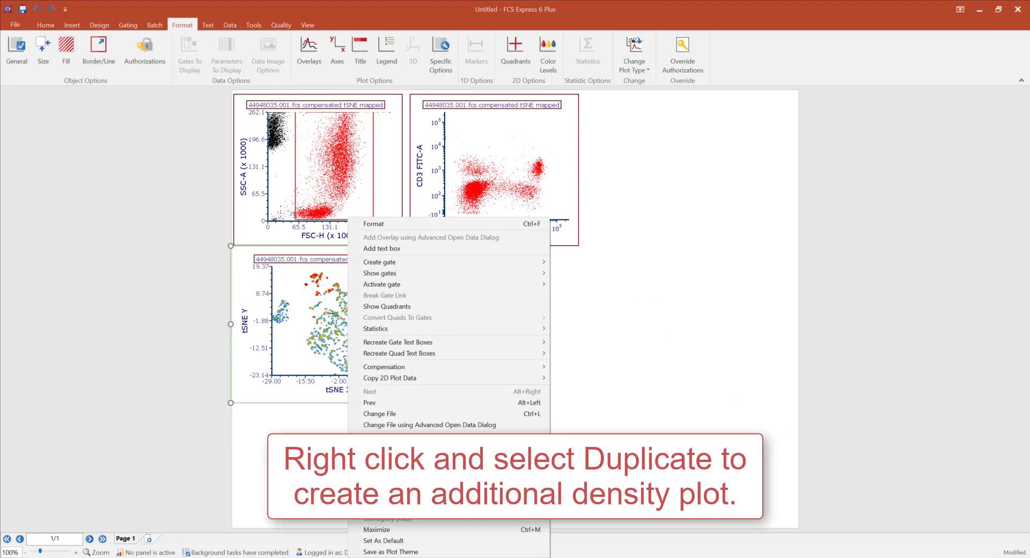
pyautogui.click(393, 471)
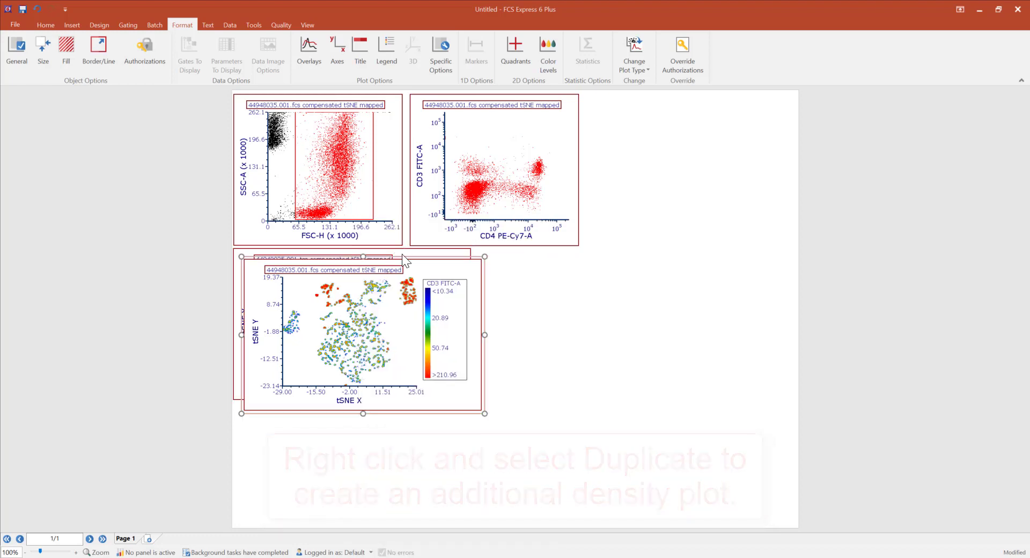
pyautogui.moveTo(455, 263); pyautogui.dragTo(636, 246)
pyautogui.click(679, 277)
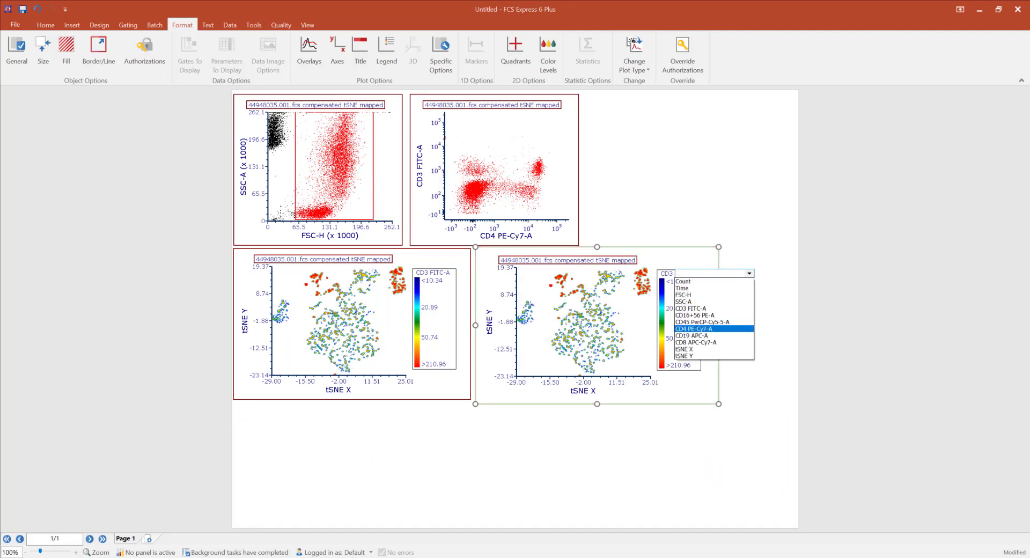
pyautogui.click(697, 329)
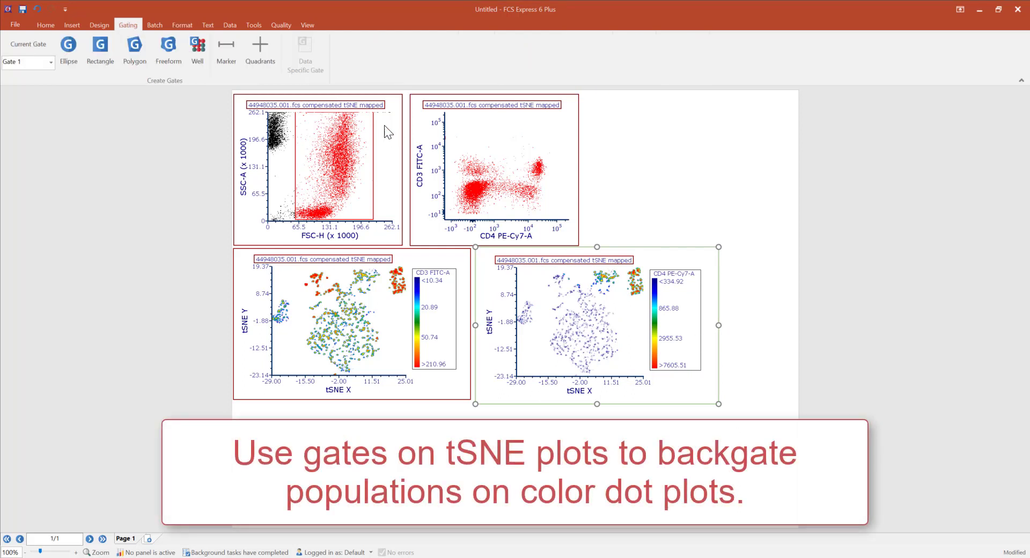
# Draw rectangular Gate 2 around the top-right cluster of the CD4 tSNE plot
pyautogui.click(101, 51)
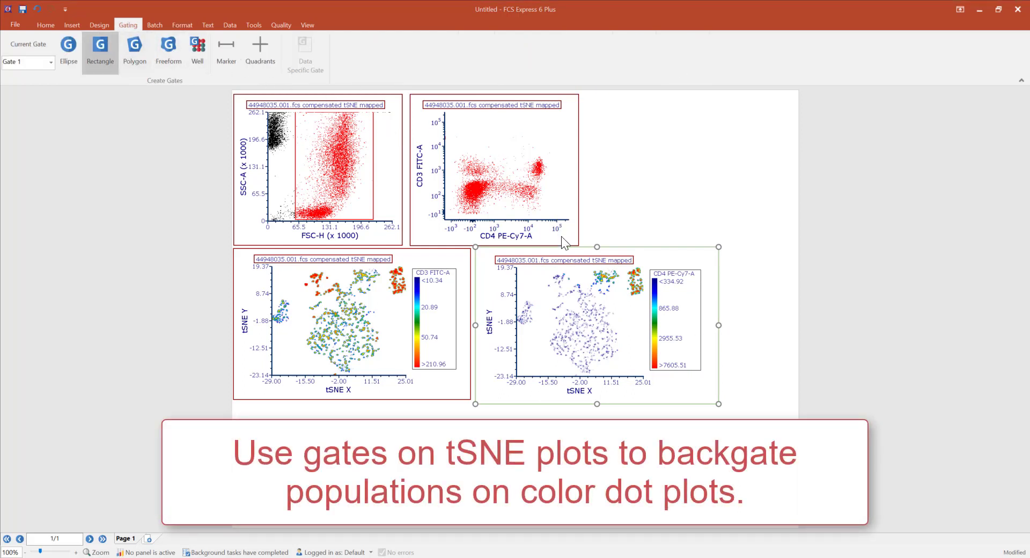
pyautogui.moveTo(626, 267); pyautogui.dragTo(629, 283)
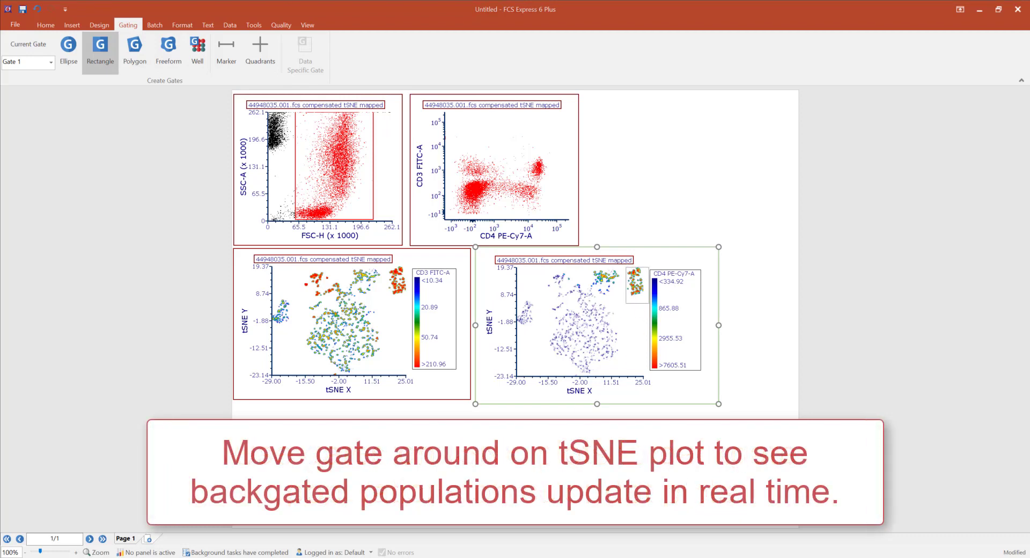
pyautogui.moveTo(626, 268)
pyautogui.mouseDown()
pyautogui.moveTo(649, 303)
pyautogui.moveTo(605, 291)
pyautogui.moveTo(597, 335)
pyautogui.moveTo(531, 321)
pyautogui.moveTo(563, 318)
pyautogui.moveTo(640, 279)
pyautogui.mouseUp()
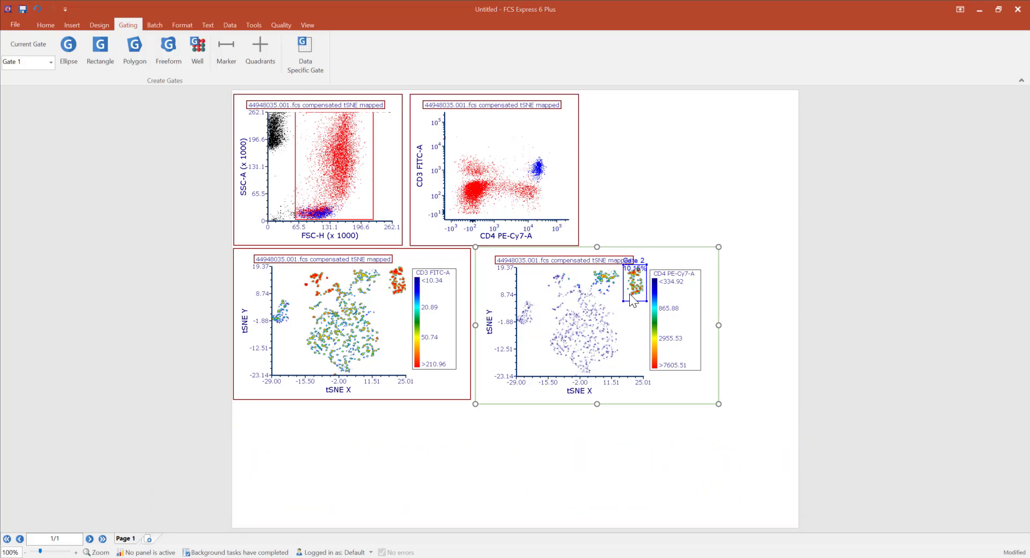